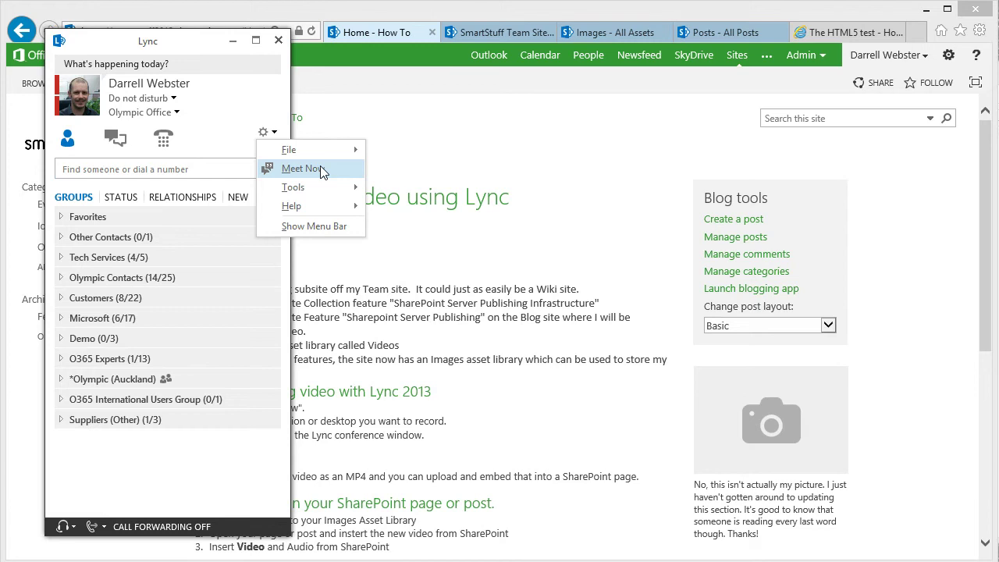
# Start a Meet Now meeting and present the browser program window showing the How To site
pyautogui.click(320, 168)
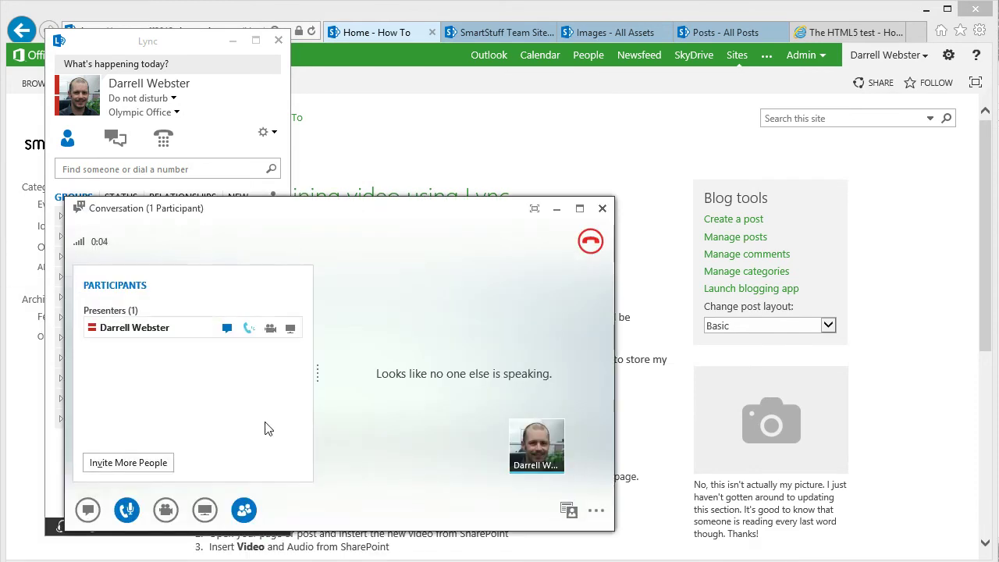
pyautogui.click(205, 511)
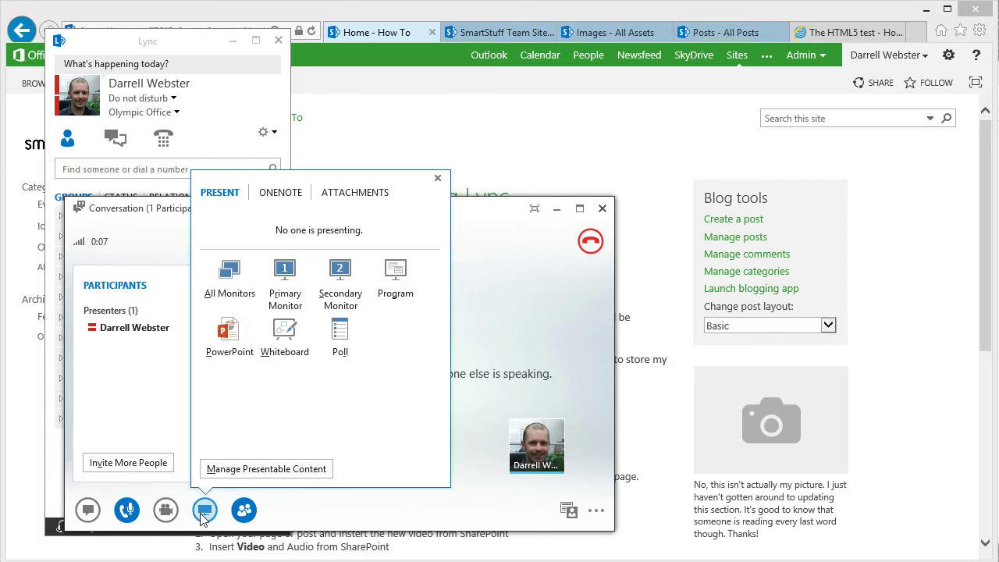
pyautogui.click(398, 270)
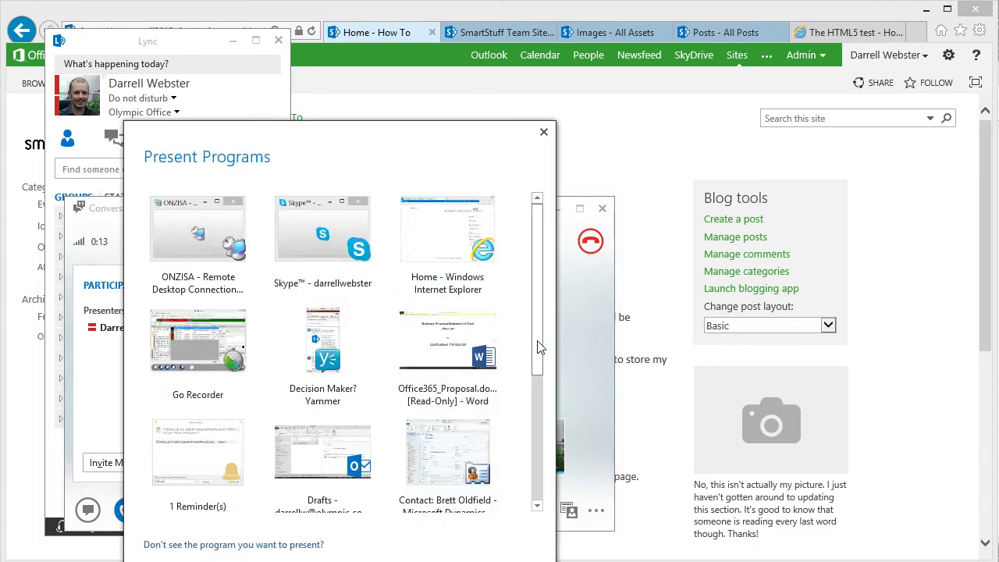
pyautogui.scroll(-3, 528, 468)
pyautogui.click(197, 452)
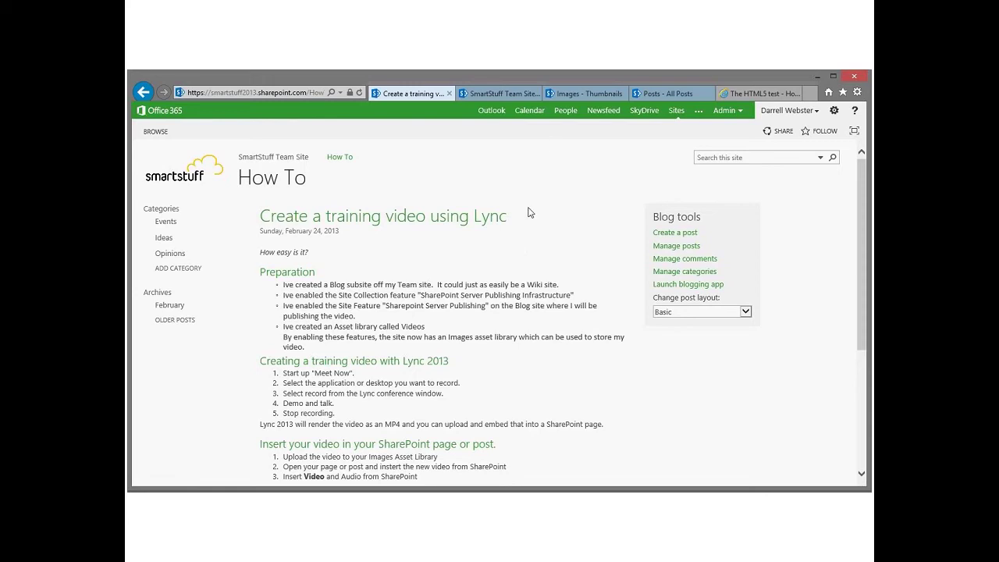
# Open the SmartStuff Team Site's site collection features and check the status of SharePoint Server Publishing Infrastructure
pyautogui.click(487, 95)
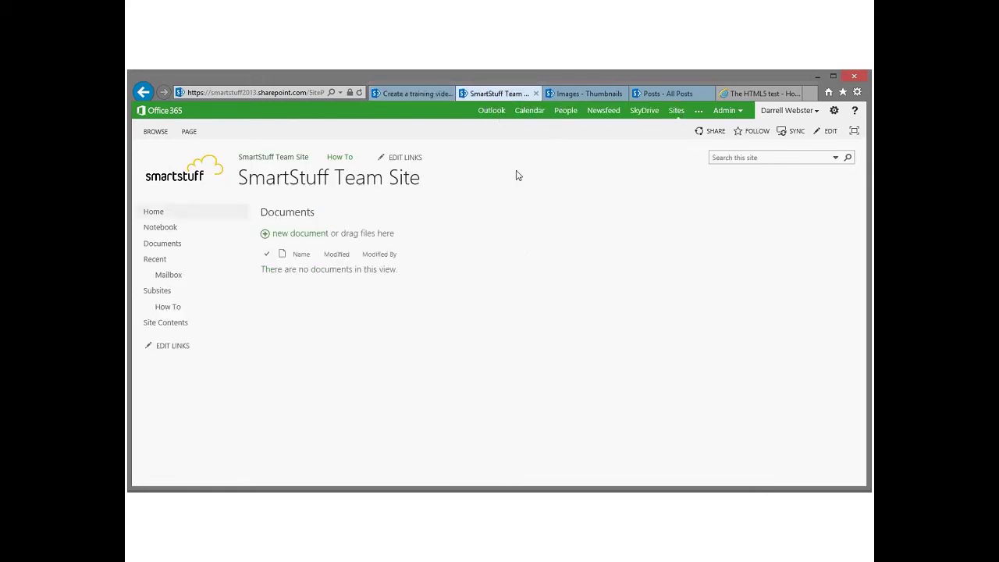
pyautogui.click(834, 111)
pyautogui.click(778, 235)
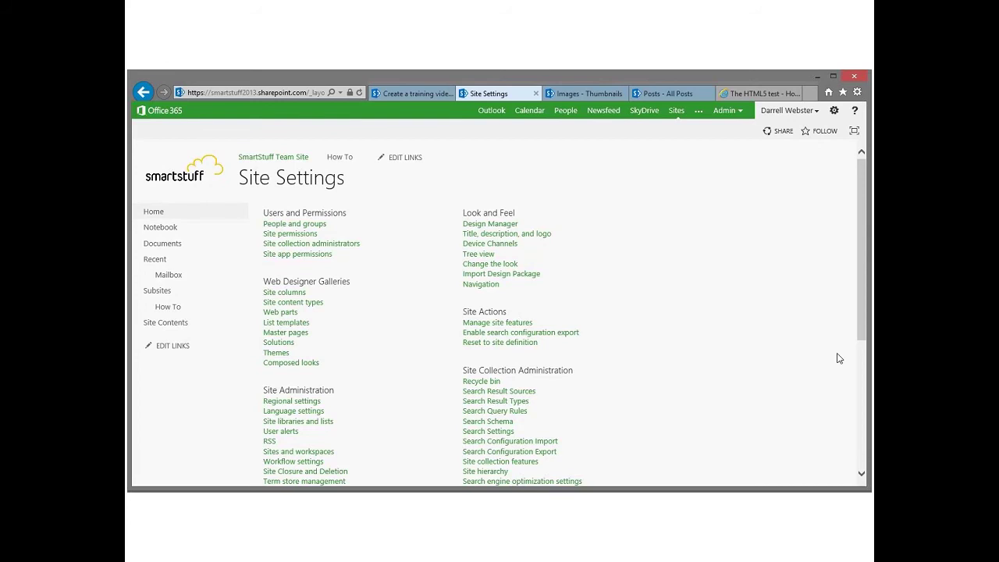
pyautogui.click(862, 390)
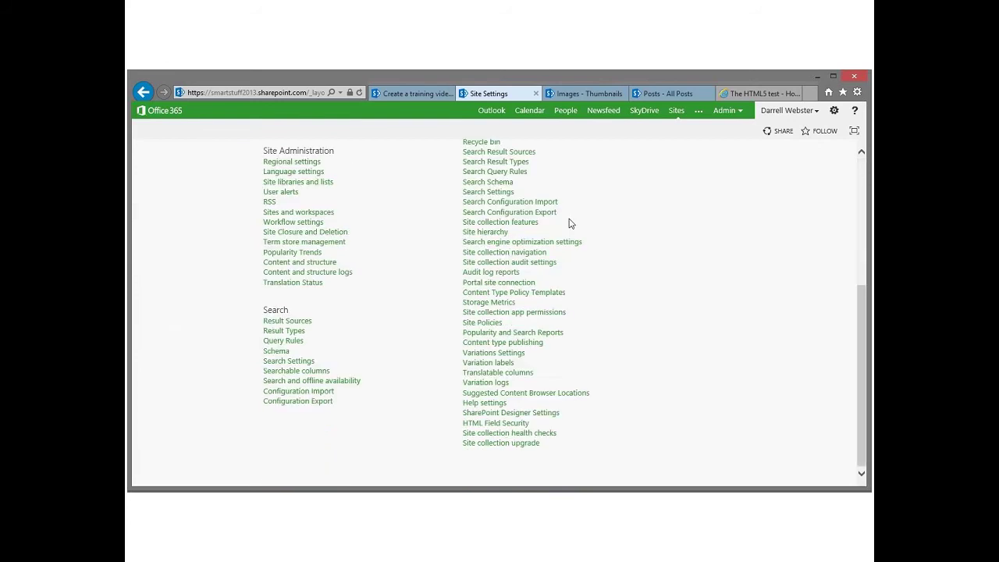
pyautogui.click(507, 224)
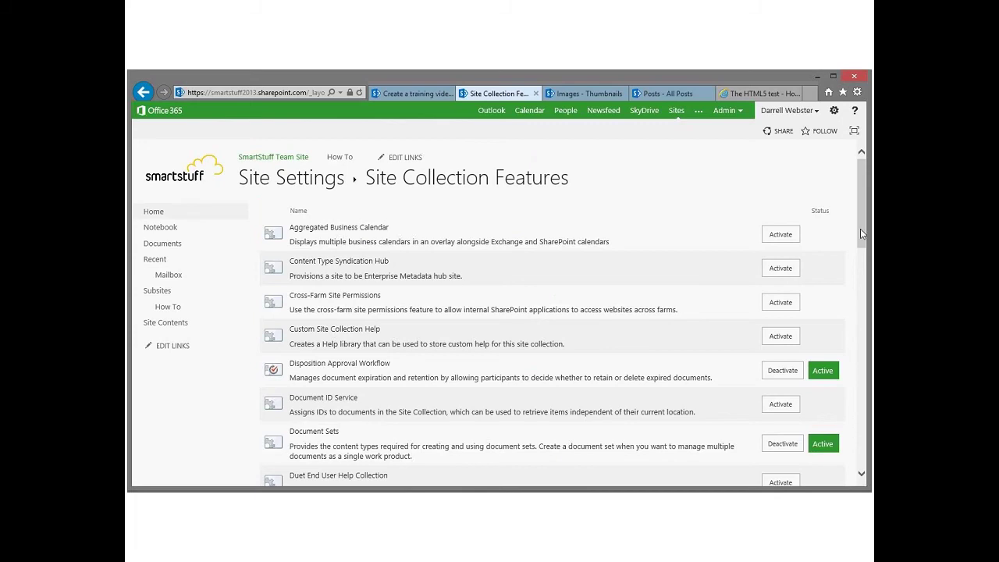
pyautogui.moveTo(862, 234); pyautogui.dragTo(851, 448)
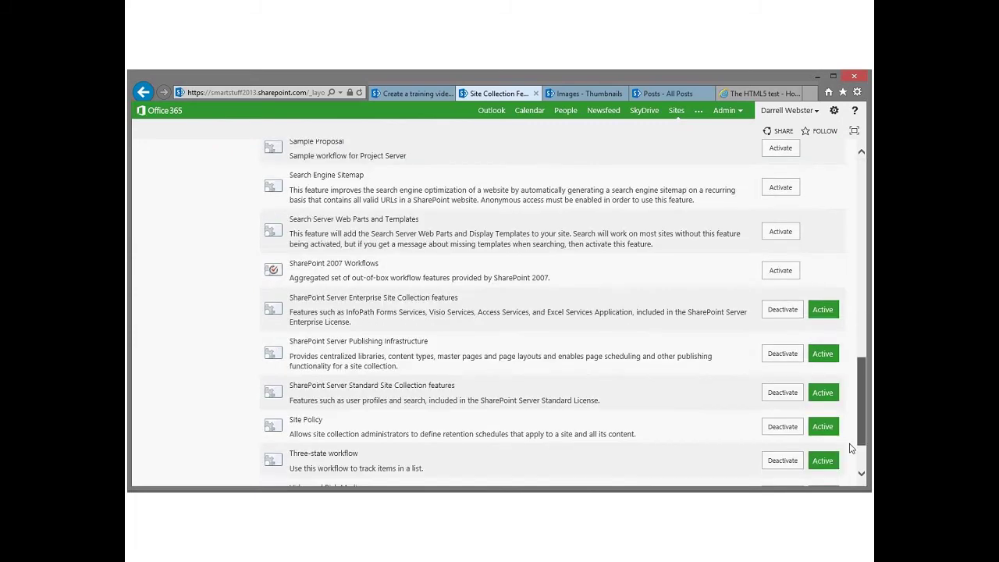
pyautogui.scroll(-2, 850, 448)
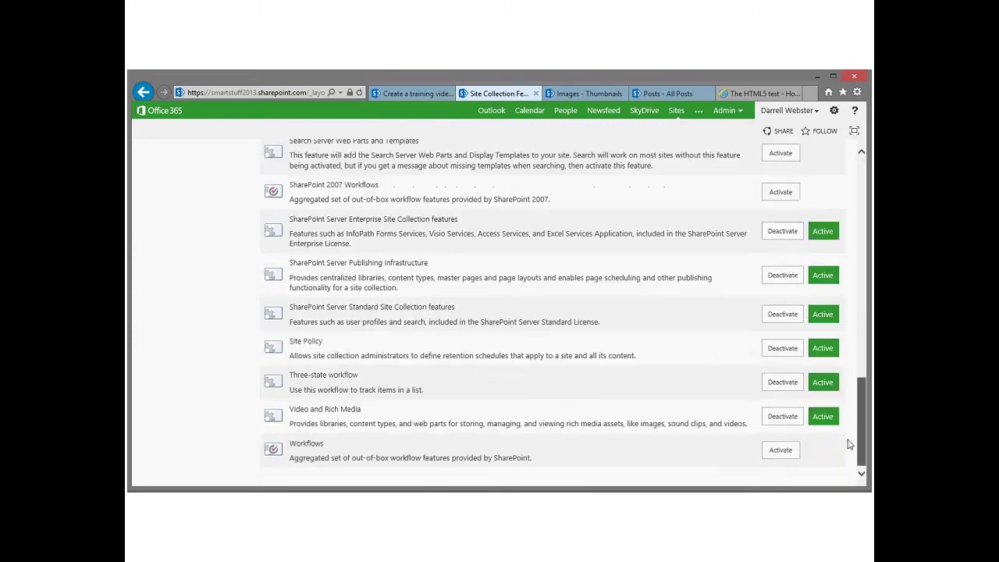
pyautogui.tripleClick(394, 267)
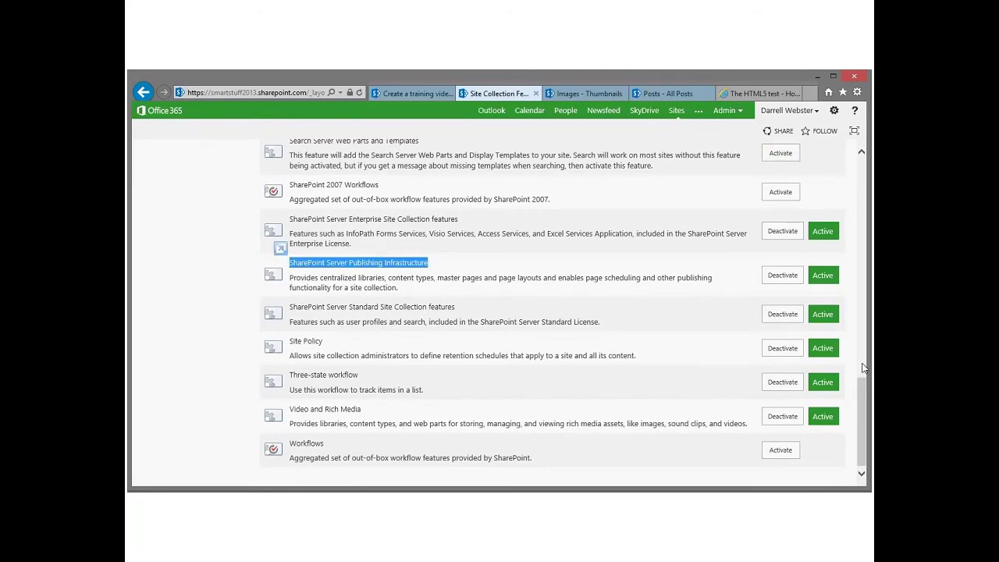
pyautogui.moveTo(862, 375); pyautogui.dragTo(861, 156)
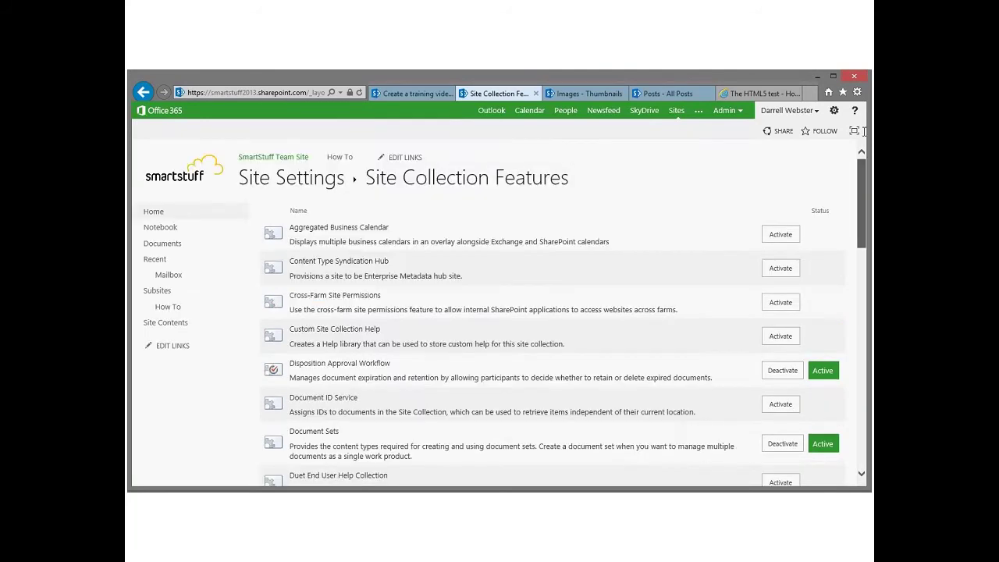
# Check the SharePoint Server Publishing status in the How To subsite's site features, and switch to the Images library
pyautogui.click(344, 160)
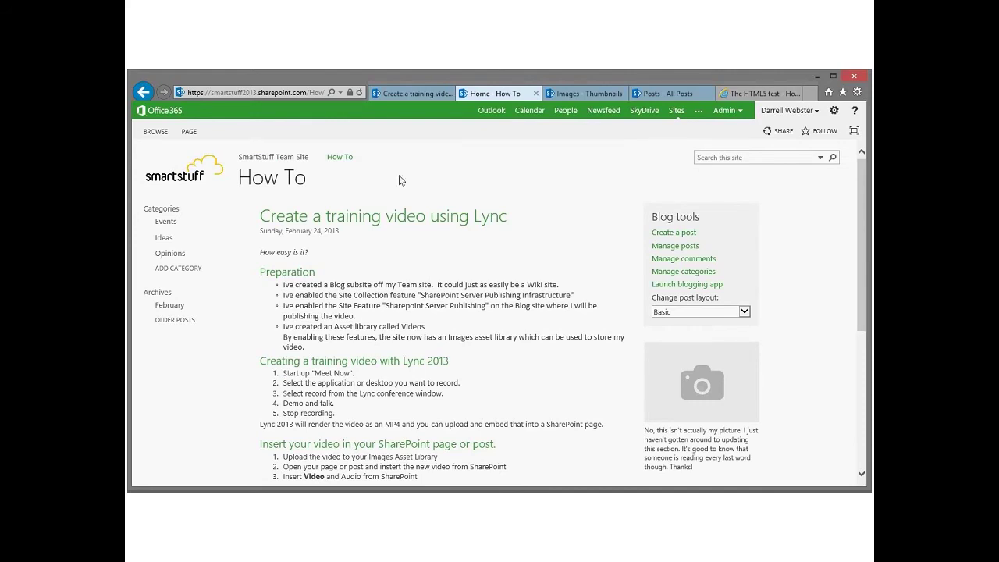
pyautogui.click(834, 113)
pyautogui.click(819, 254)
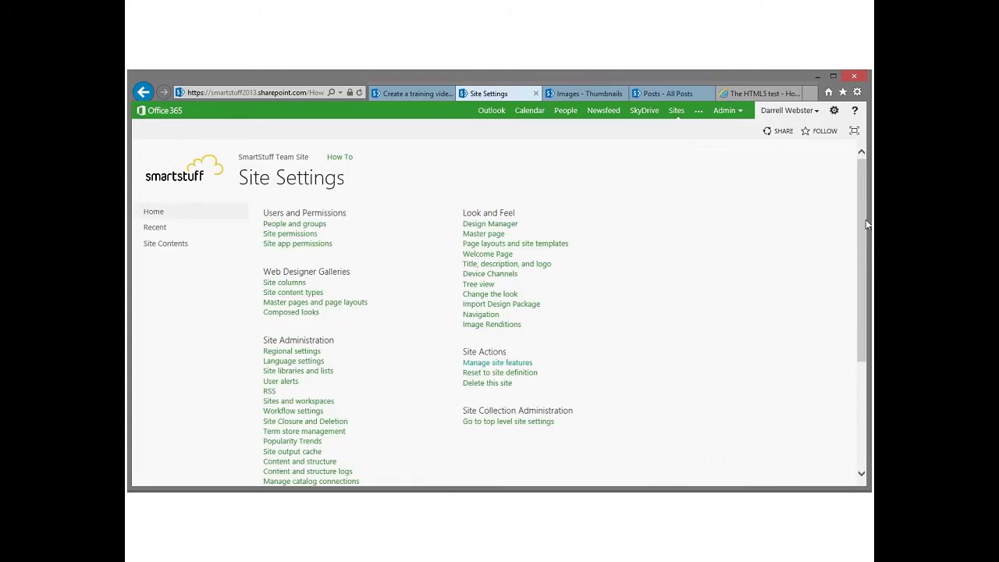
pyautogui.click(518, 363)
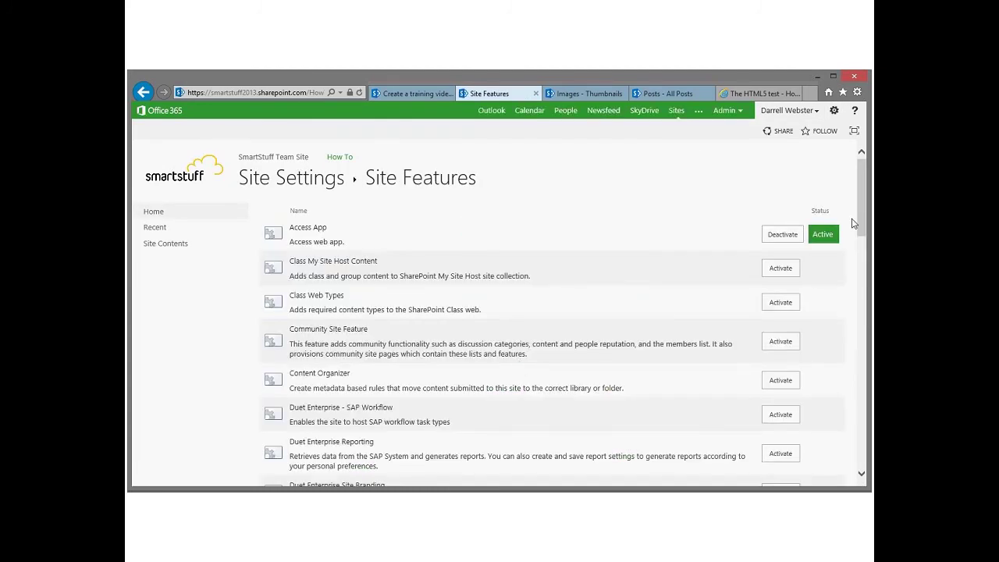
pyautogui.moveTo(861, 188); pyautogui.dragTo(864, 385)
pyautogui.scroll(-3, 537, 303)
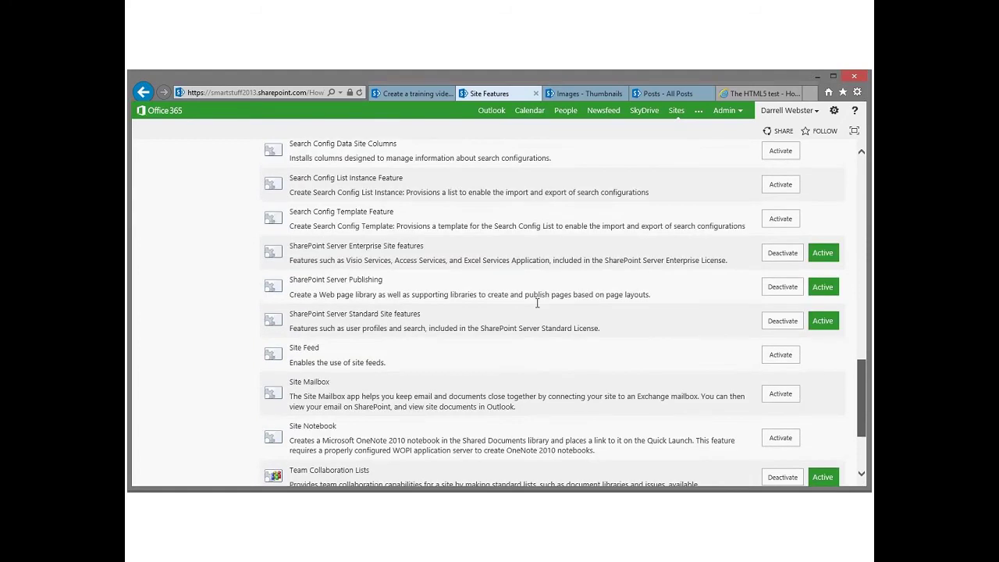
pyautogui.scroll(1, 468, 300)
pyautogui.tripleClick(424, 297)
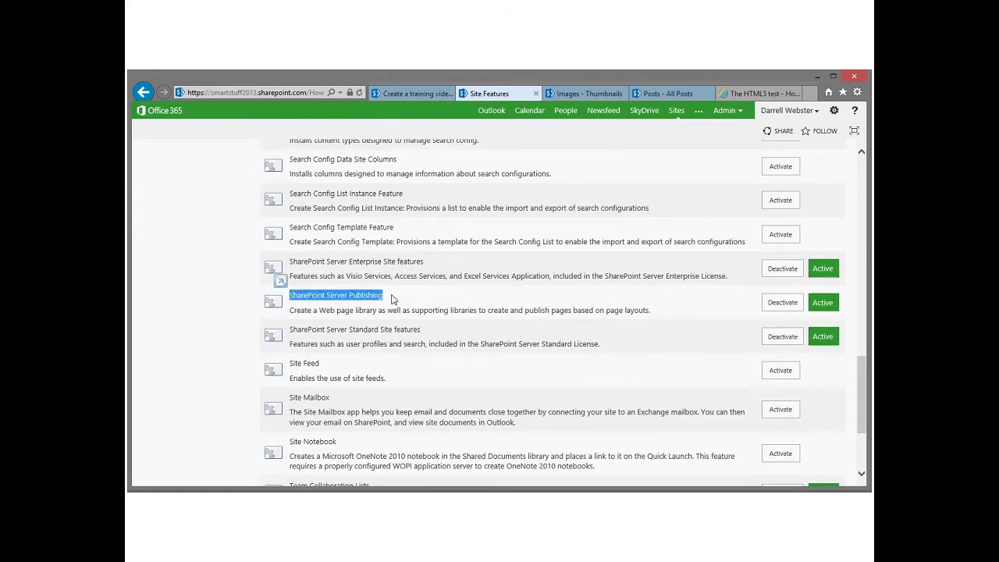
pyautogui.click(392, 299)
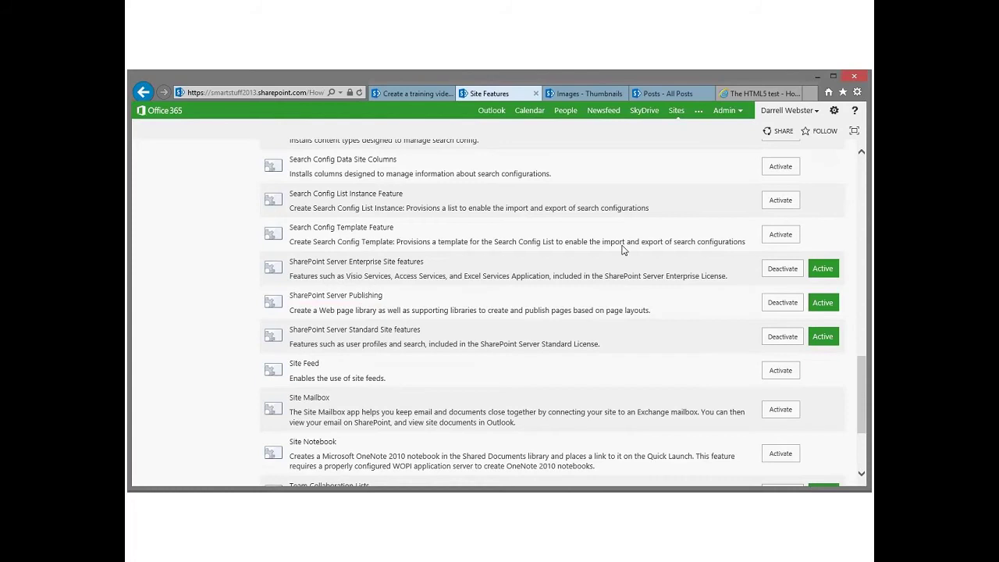
pyautogui.click(583, 94)
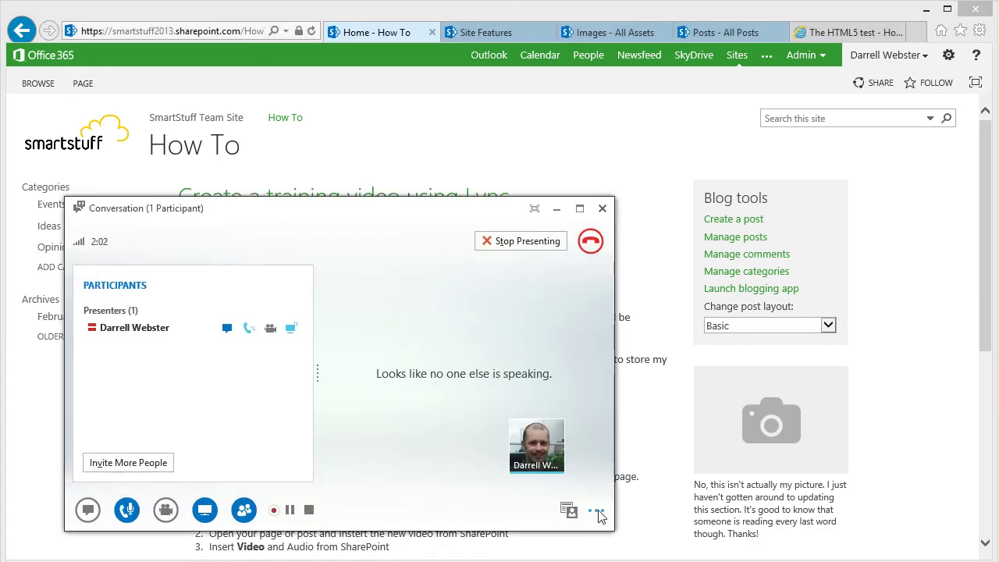
# Stop the meeting recording and move the Lync Recording Manager window higher on the screen
pyautogui.click(597, 513)
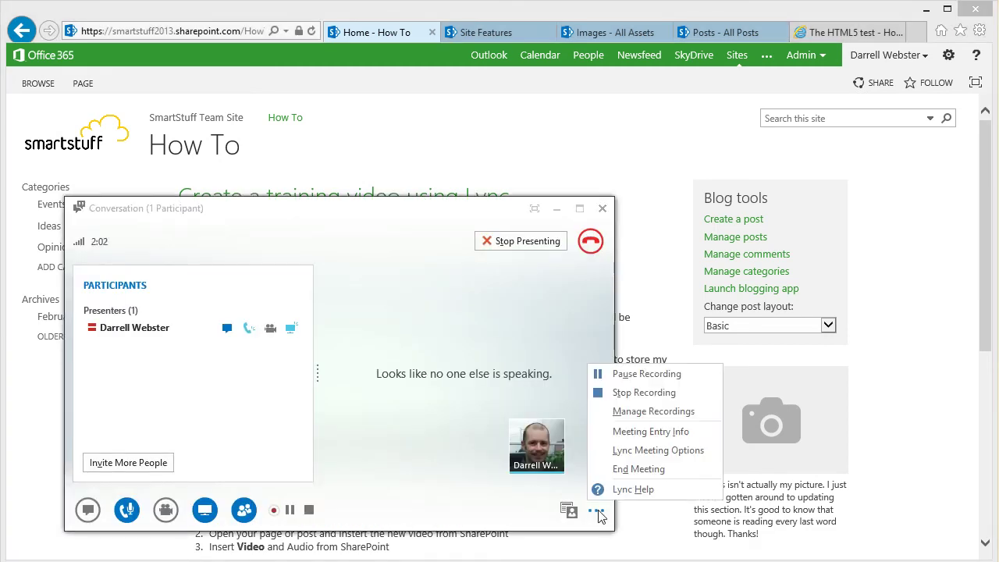
pyautogui.click(643, 393)
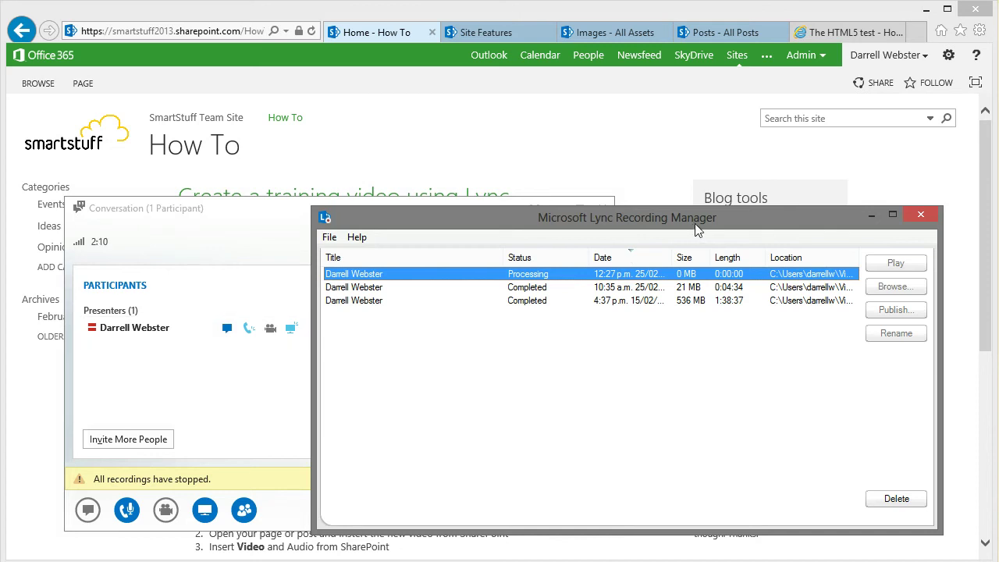
pyautogui.moveTo(695, 223); pyautogui.dragTo(695, 160)
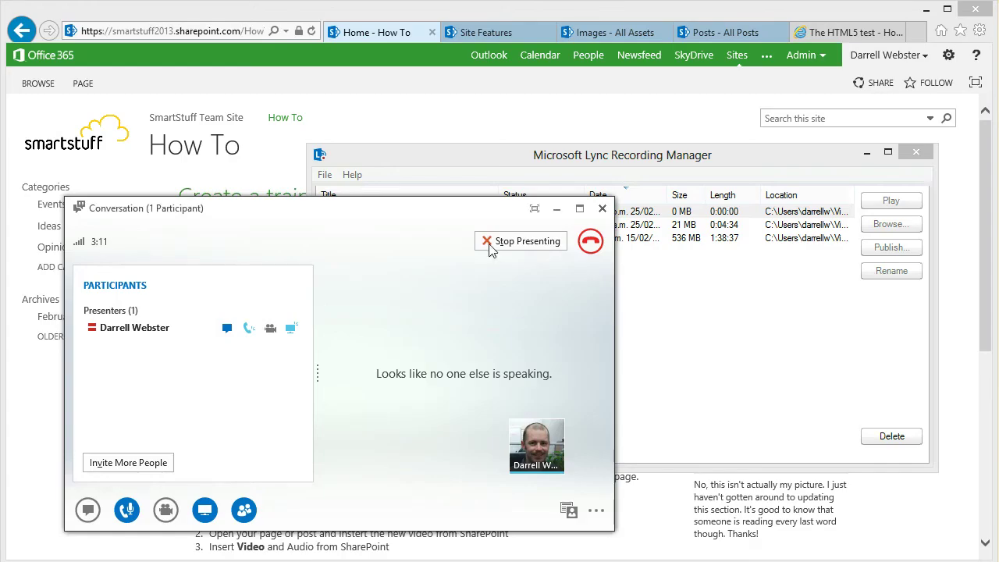
# Stop presenting, then leave the meeting and close its conversation window
pyautogui.click(519, 242)
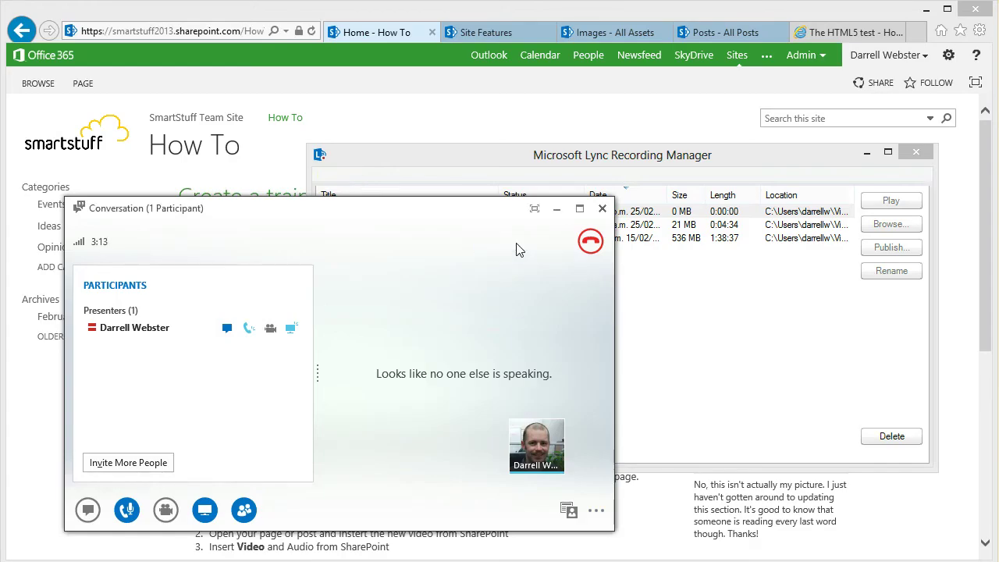
pyautogui.click(591, 242)
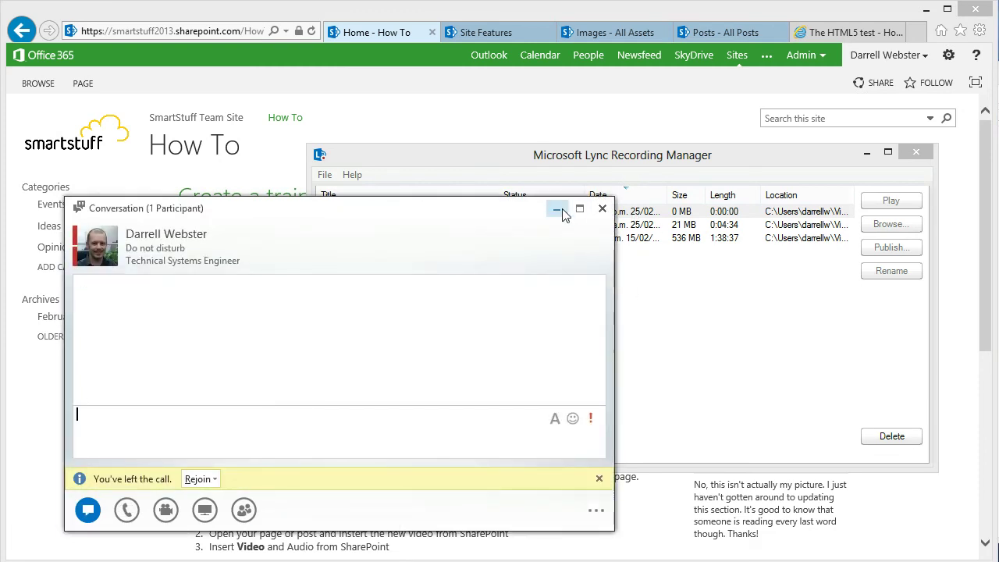
pyautogui.click(603, 211)
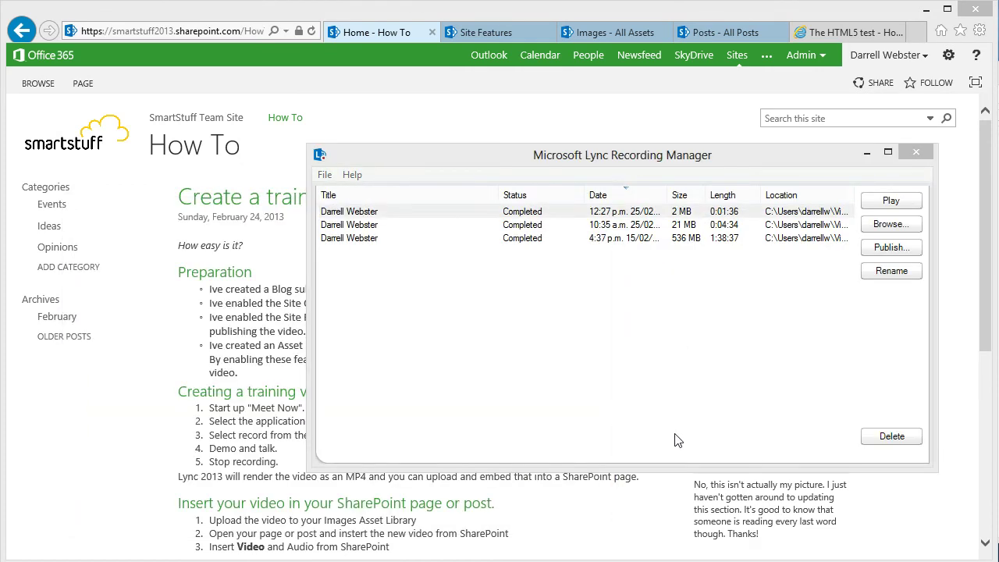
# Select the 12:27 p.m. recording in the Recording Manager and browse to its file location
pyautogui.click(414, 218)
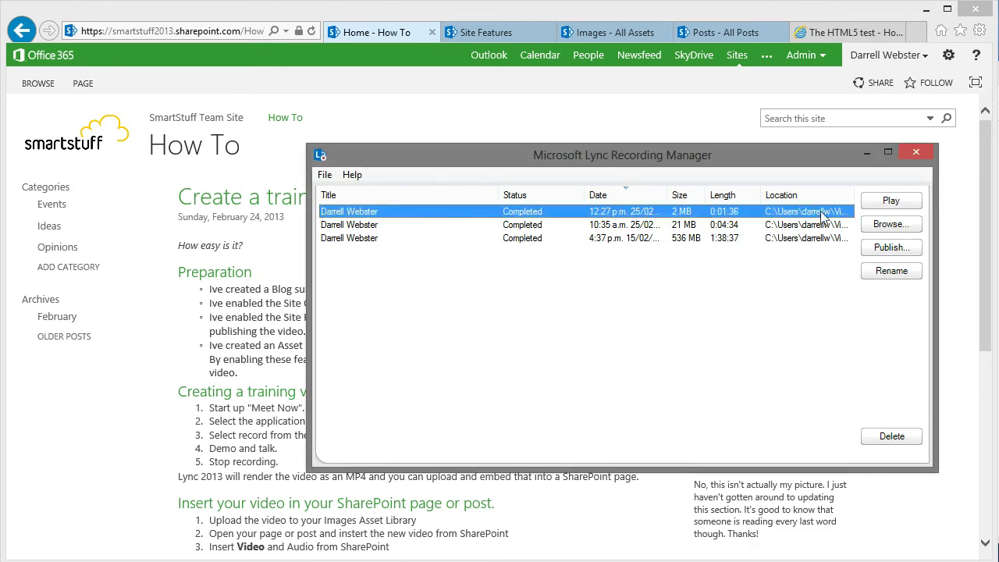
pyautogui.click(892, 227)
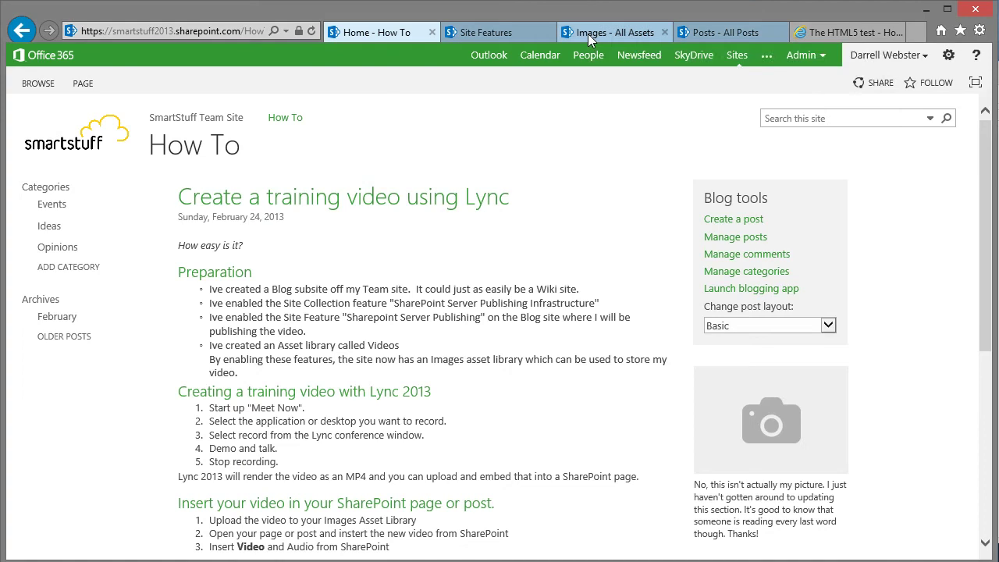
# Open the Images library from the How To subsite's Site Contents
pyautogui.click(588, 33)
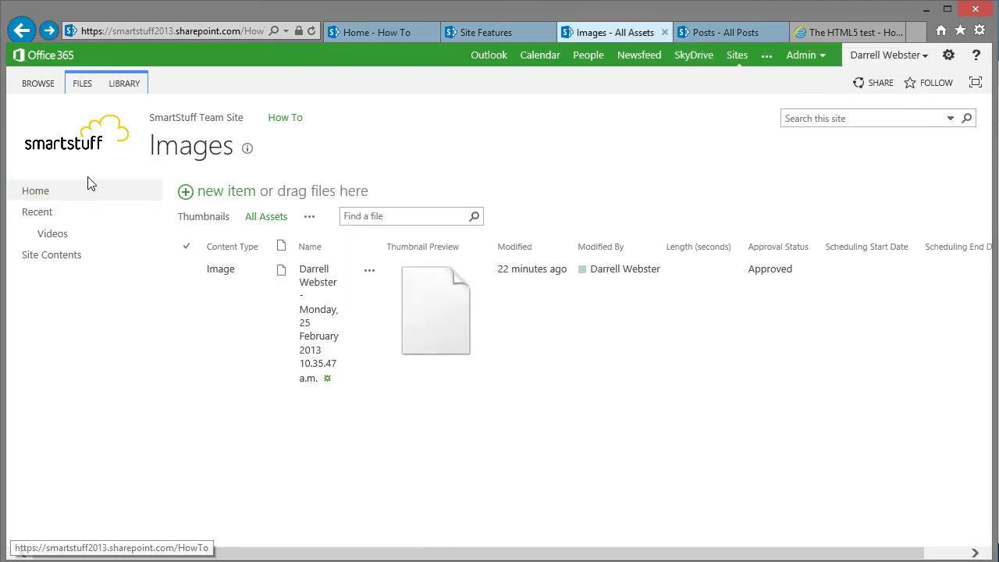
pyautogui.click(948, 58)
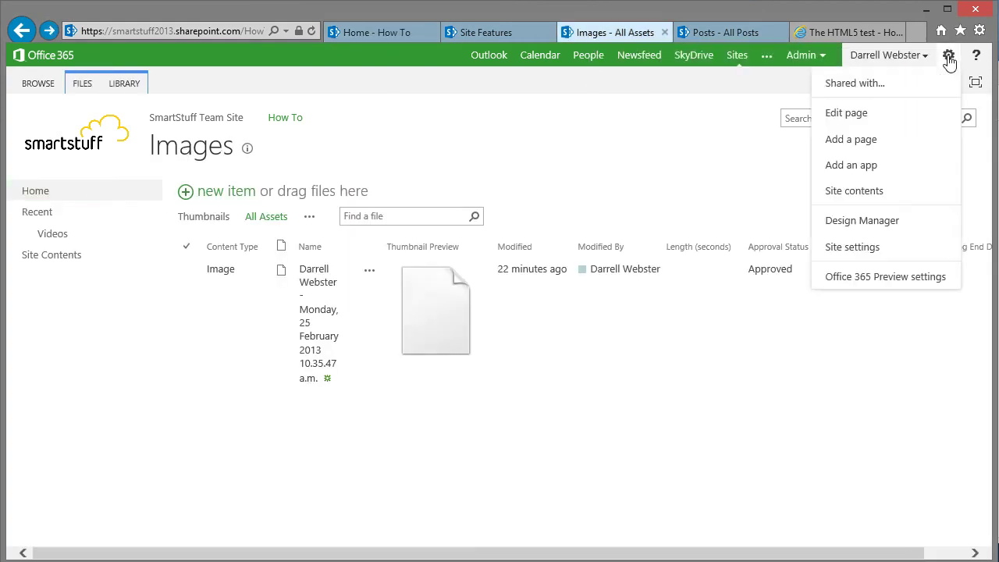
pyautogui.click(865, 194)
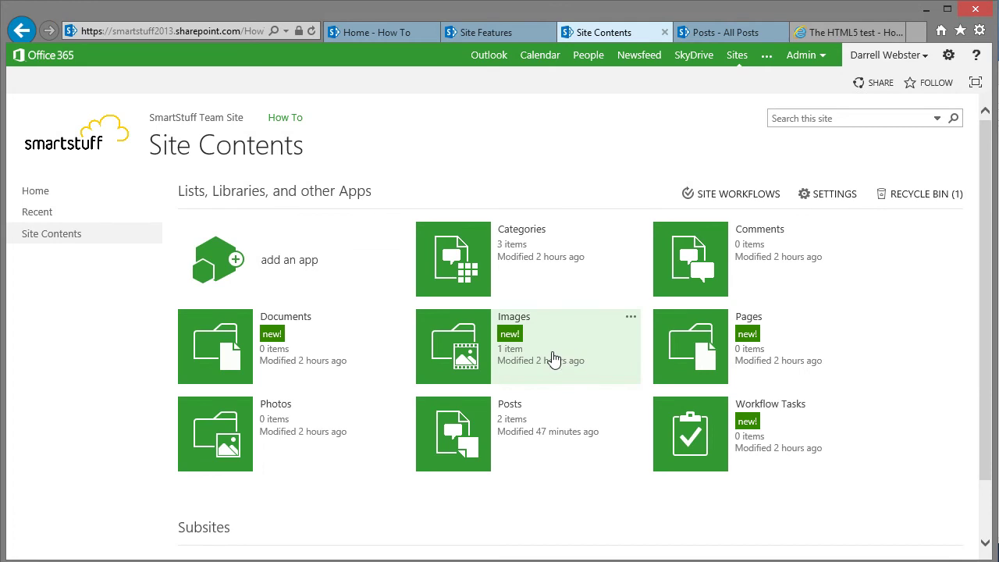
pyautogui.click(450, 366)
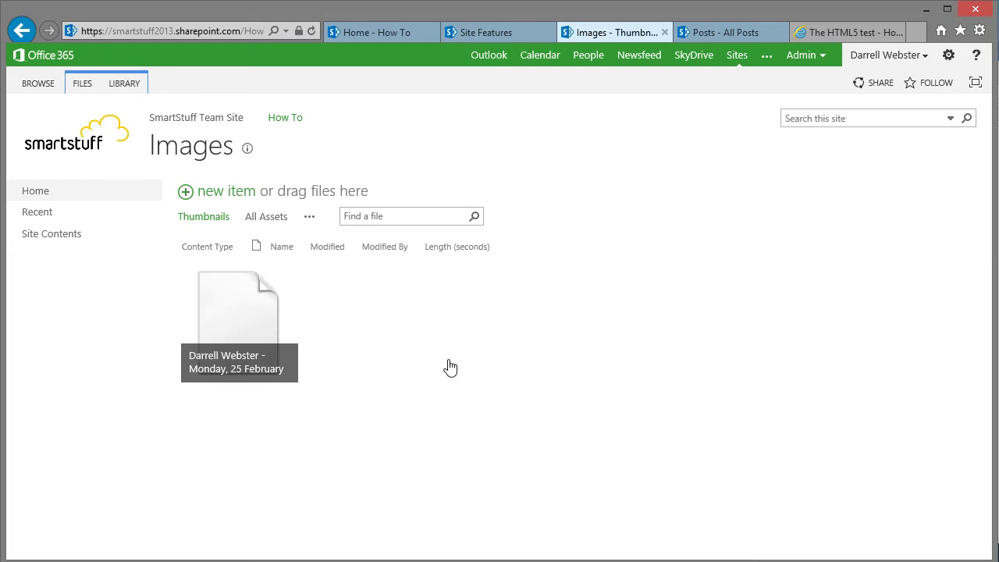
# Upload the 25 February 2013 12.27.22 p.m. video from the Lync Recordings folder to the Images library, and return to the How To home page
pyautogui.hotkey('alt', 'Tab')
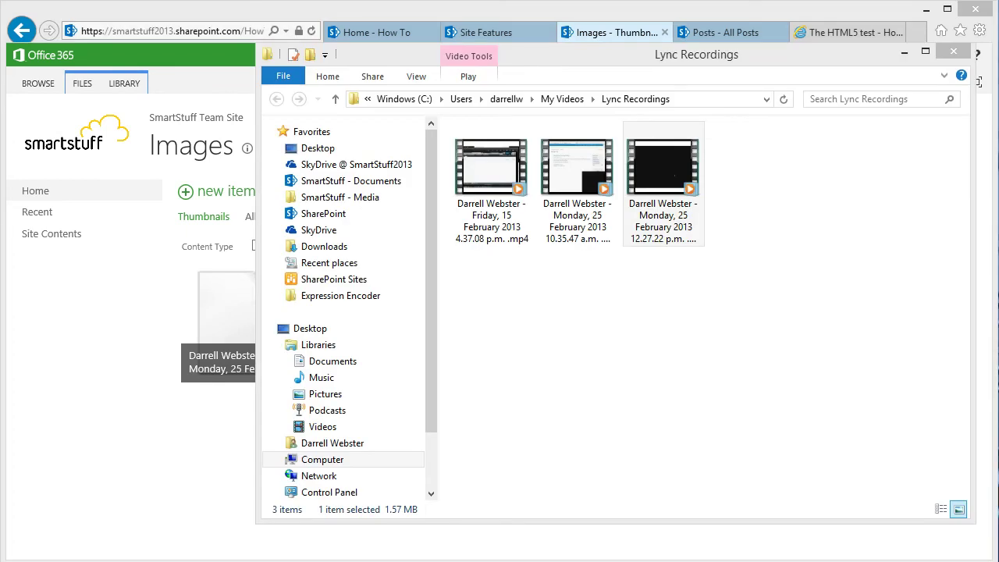
pyautogui.moveTo(668, 166); pyautogui.dragTo(221, 238)
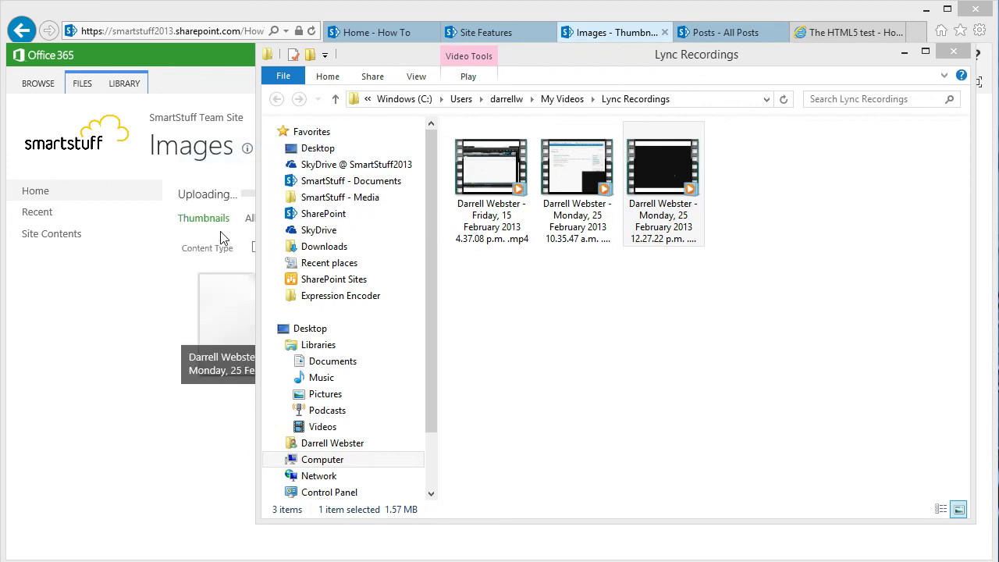
pyautogui.click(207, 490)
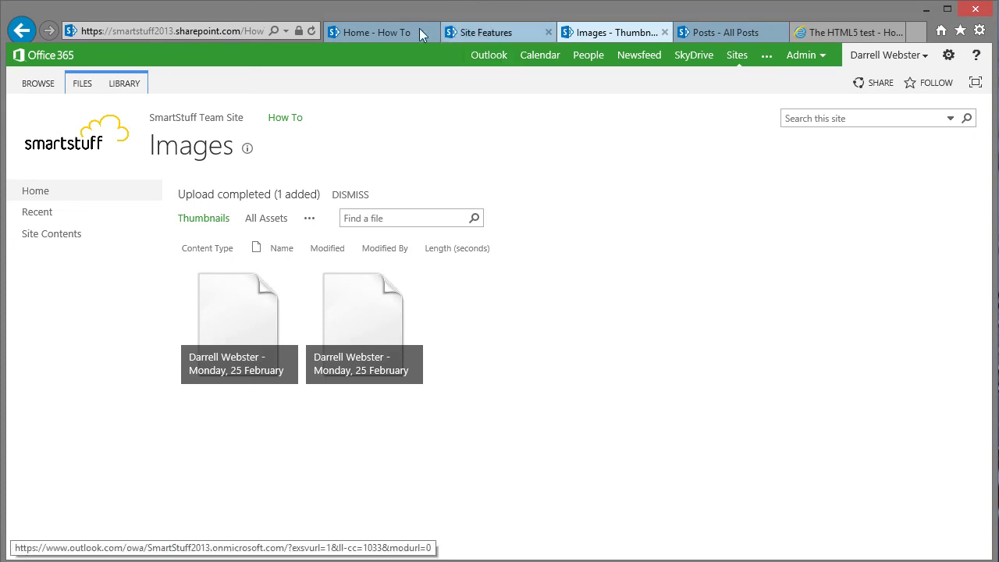
pyautogui.click(372, 30)
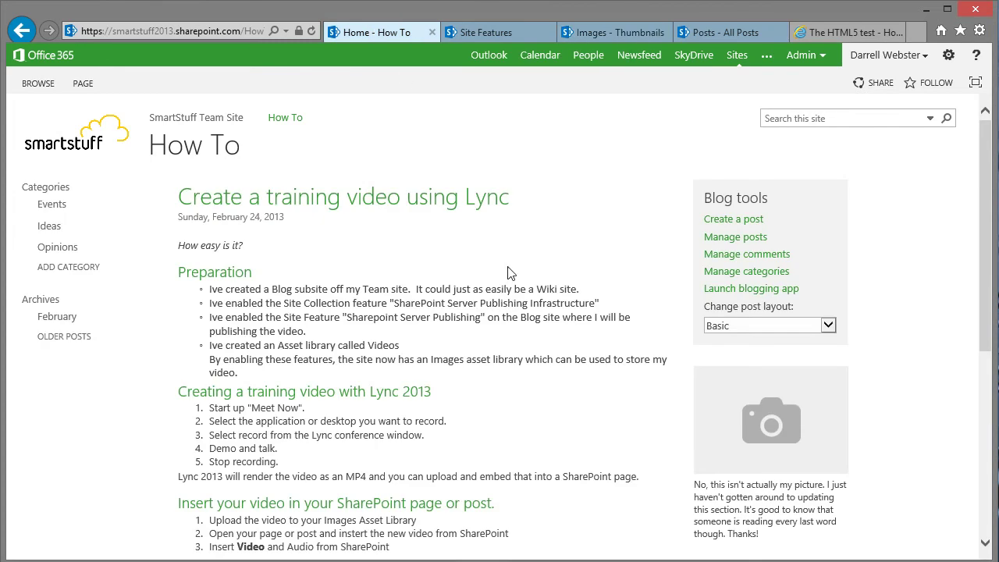
# Open the "Create a training video using Lync" post for editing from the How To blog's list of posts
pyautogui.scroll(-1, 510, 205)
pyautogui.click(741, 220)
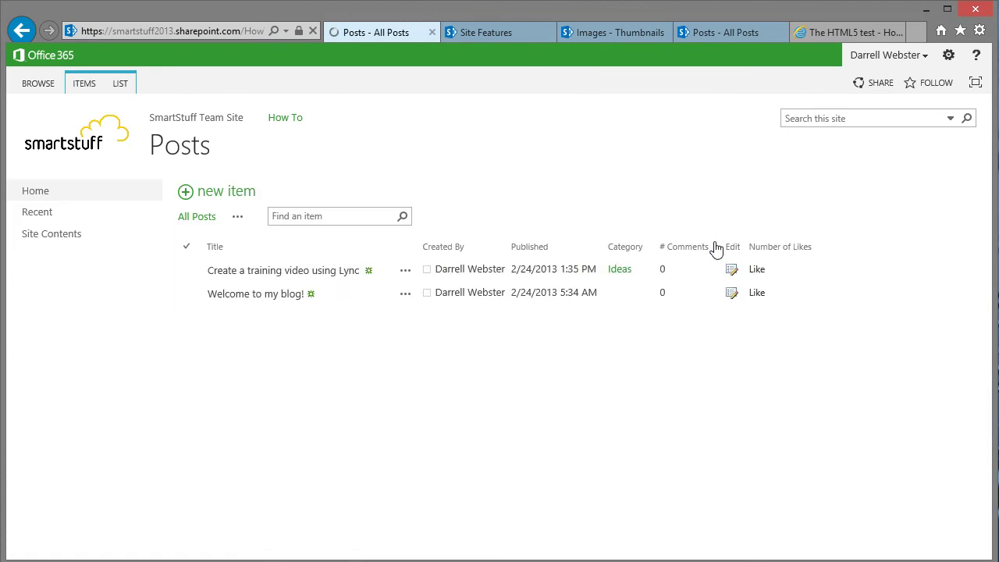
pyautogui.click(399, 270)
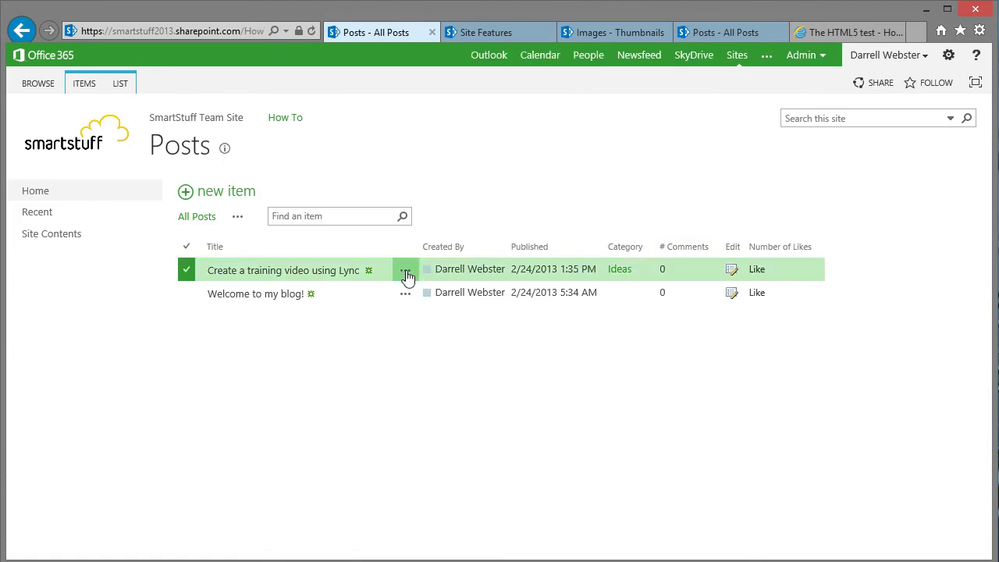
pyautogui.click(406, 273)
pyautogui.click(427, 310)
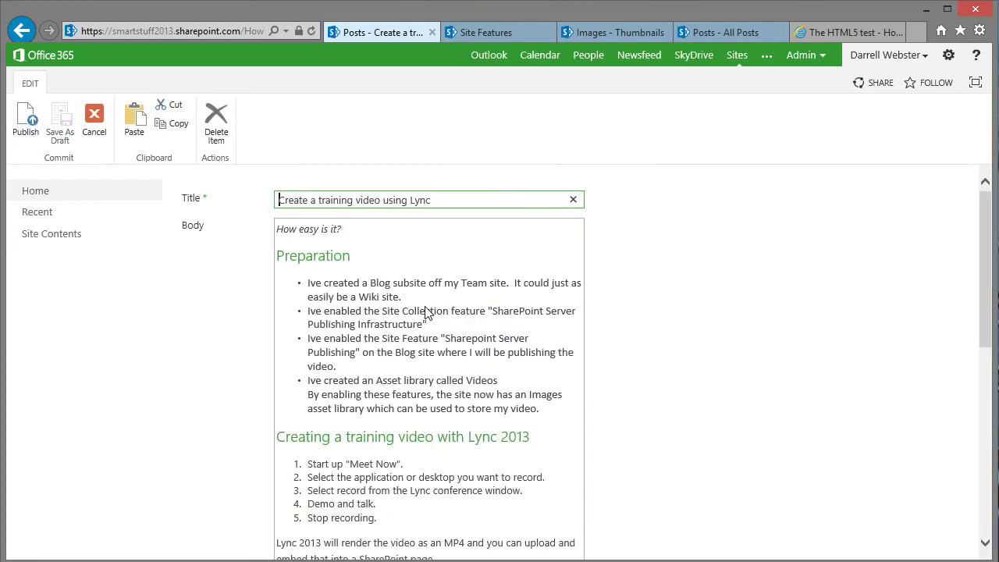
# Insert the 25 February 2013 12.27.22 p.m. video from the SharePoint Images library below the last numbered list in the post body
pyautogui.click(466, 377)
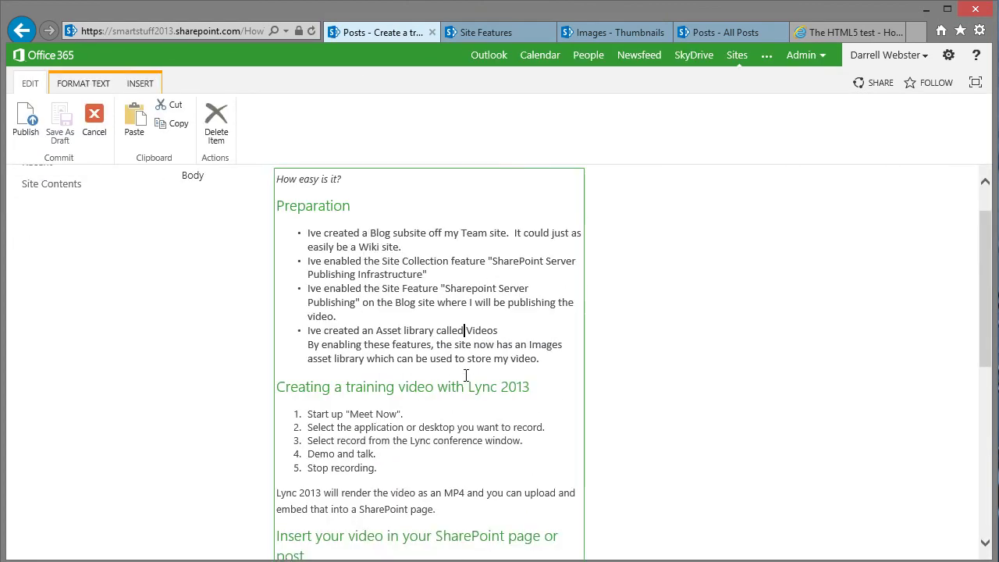
pyautogui.scroll(-3, 465, 376)
pyautogui.scroll(-3, 466, 376)
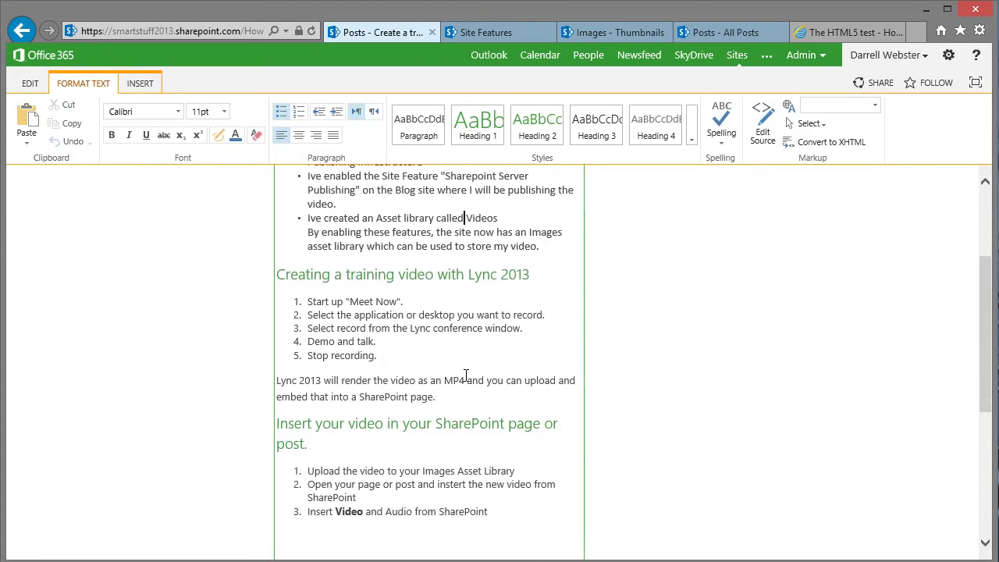
pyautogui.click(376, 492)
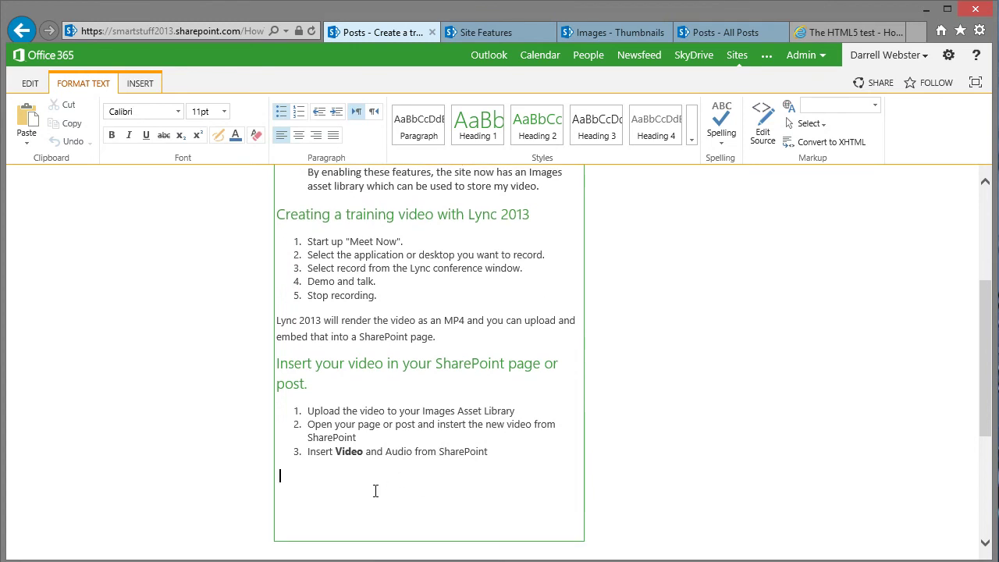
pyautogui.click(141, 85)
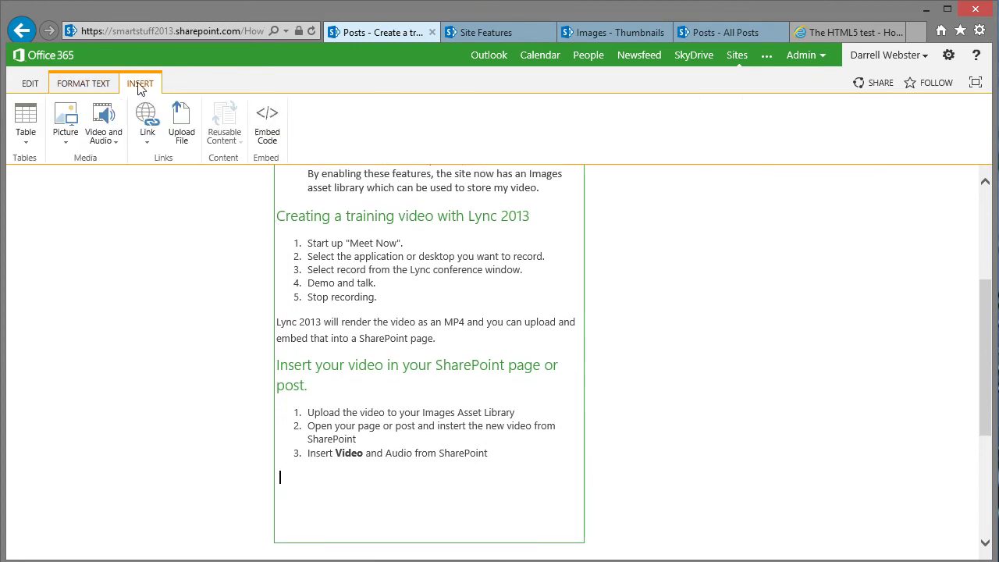
pyautogui.click(113, 148)
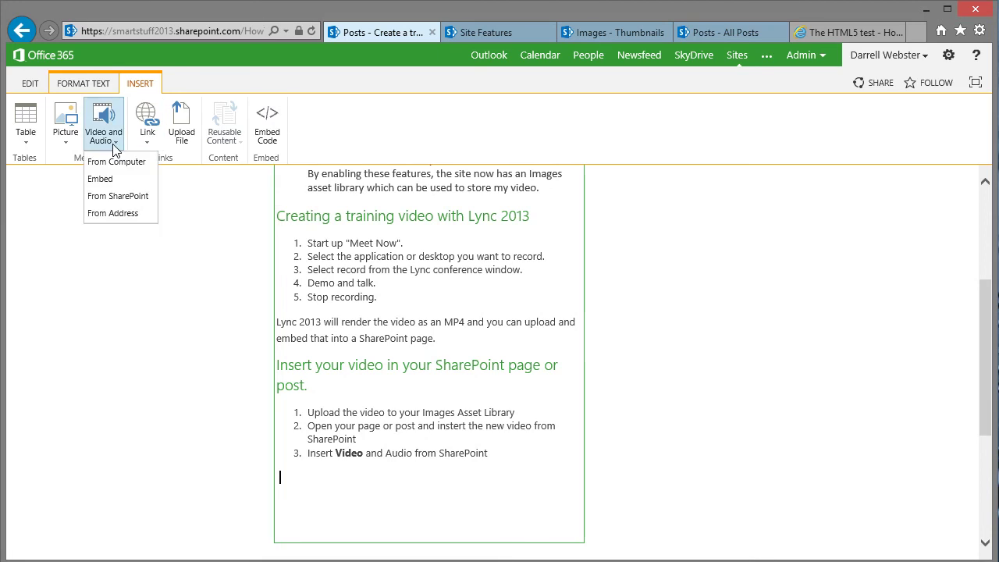
pyautogui.click(115, 196)
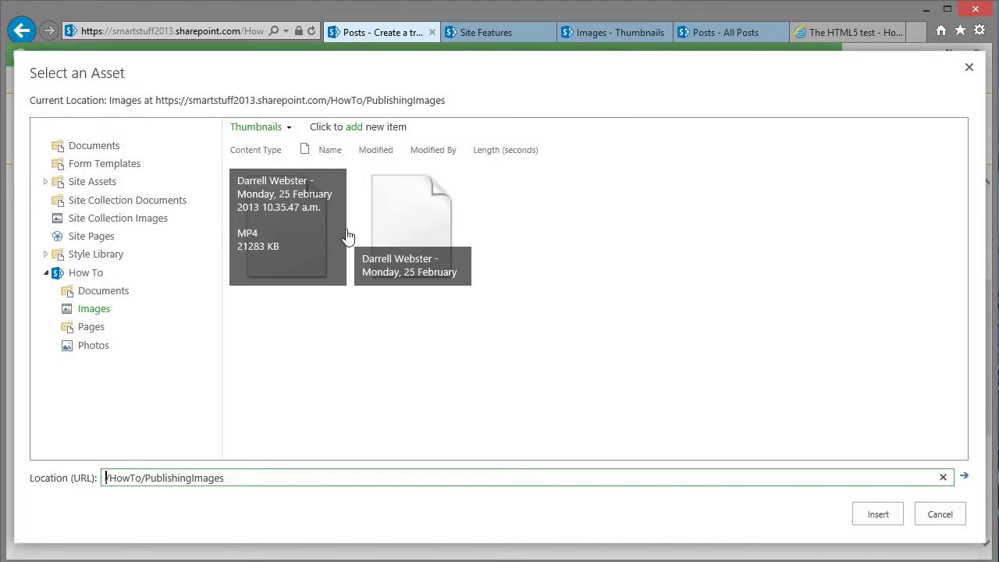
pyautogui.click(416, 233)
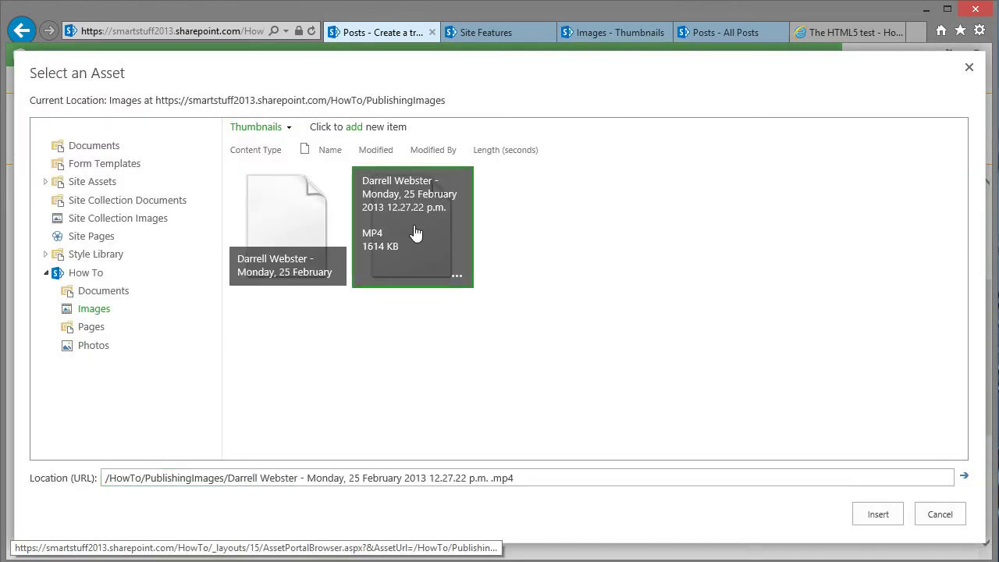
pyautogui.click(878, 514)
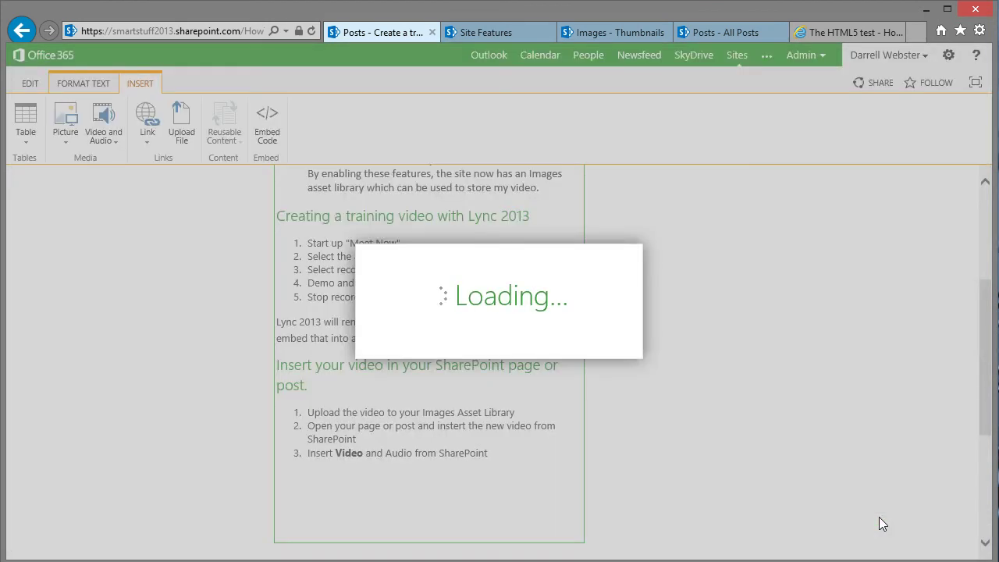
# Publish the edited post and return to the How To home page
pyautogui.scroll(-3, 875, 406)
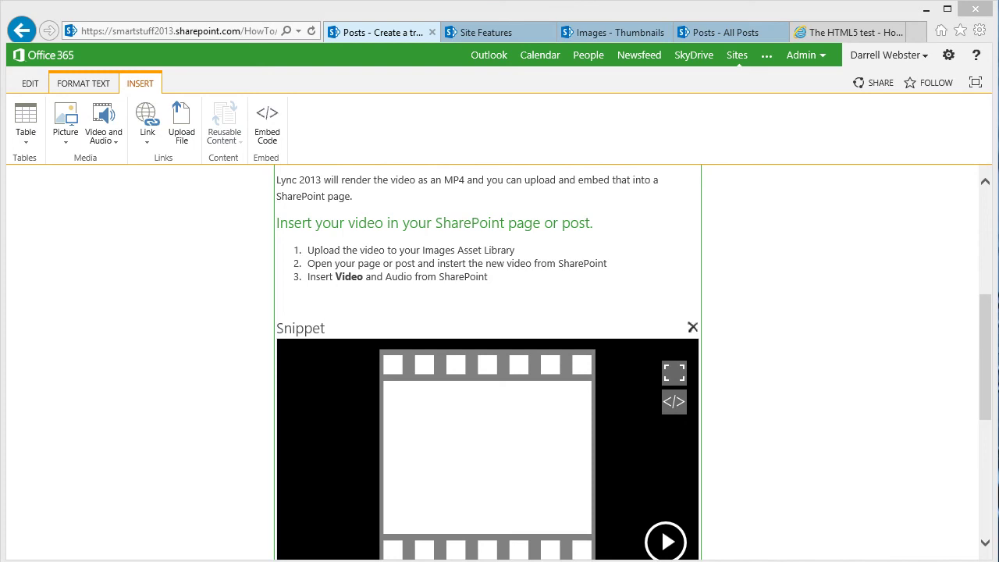
pyautogui.moveTo(987, 382); pyautogui.dragTo(985, 517)
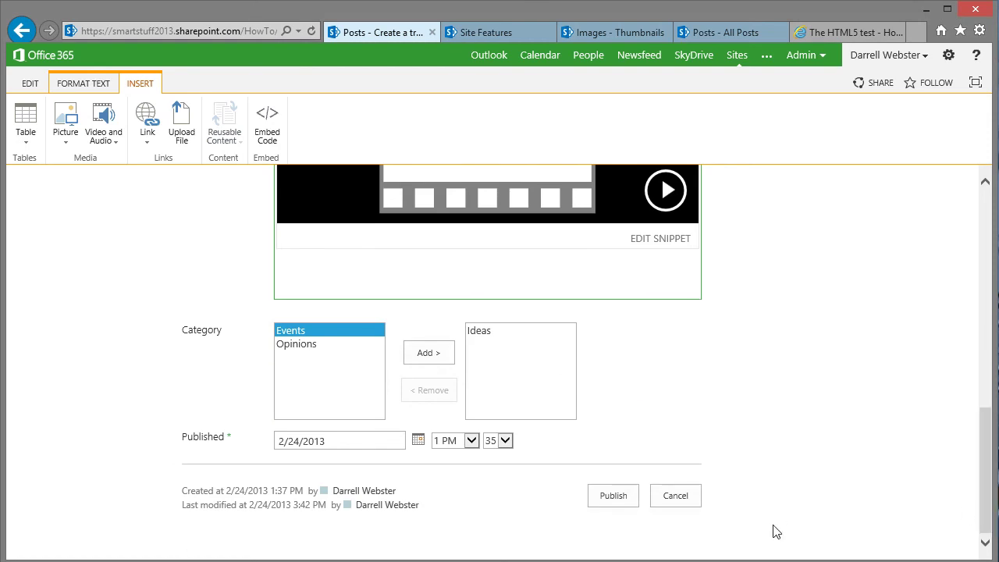
pyautogui.click(618, 497)
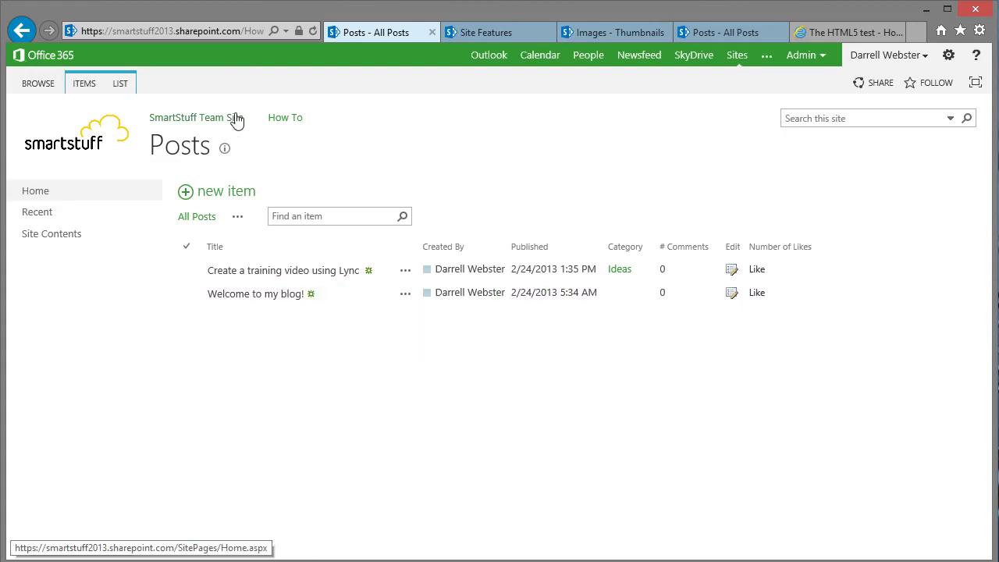
pyautogui.click(280, 119)
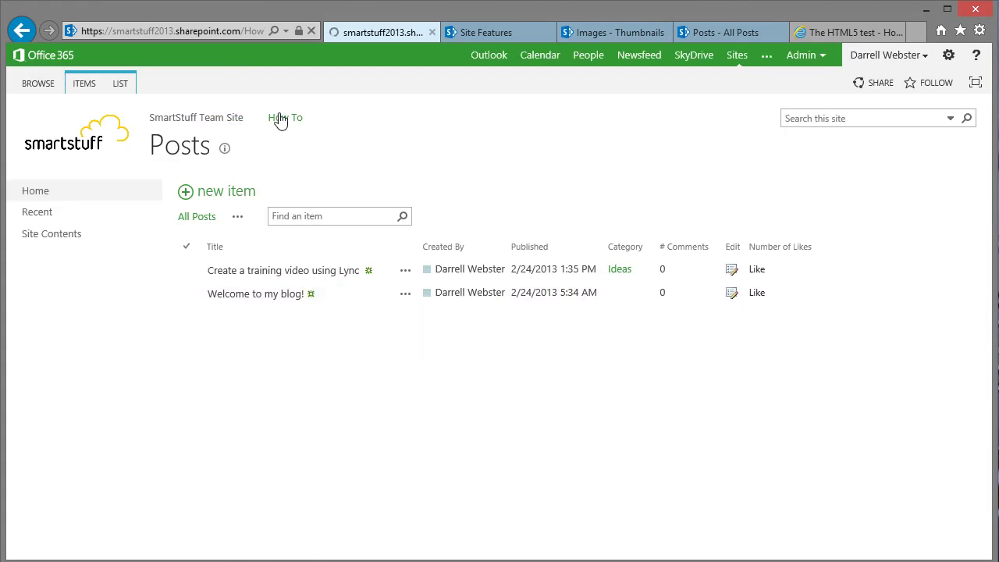
# Play the embedded video at the end of the published training post
pyautogui.scroll(-1, 986, 306)
pyautogui.moveTo(985, 306); pyautogui.dragTo(982, 408)
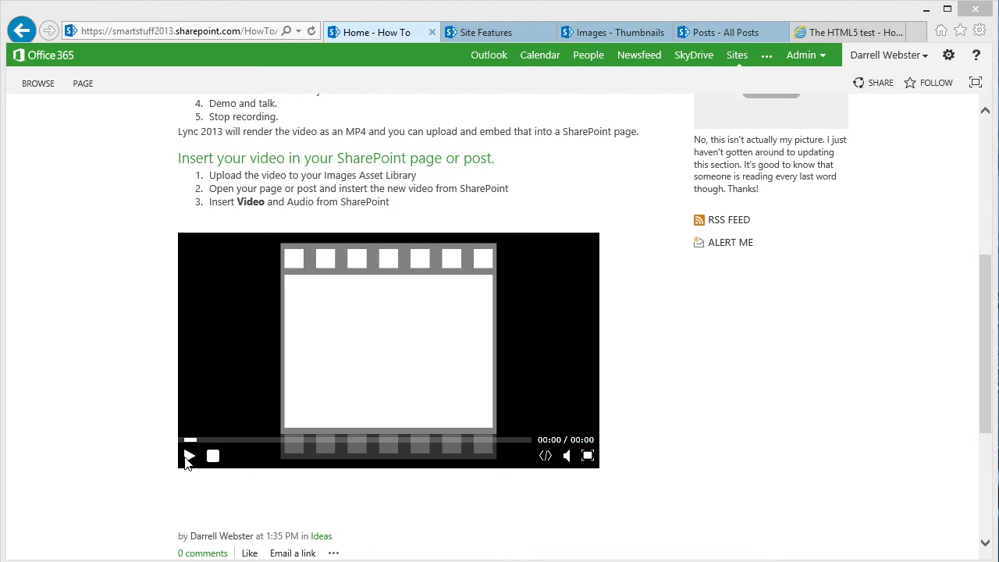
pyautogui.click(188, 457)
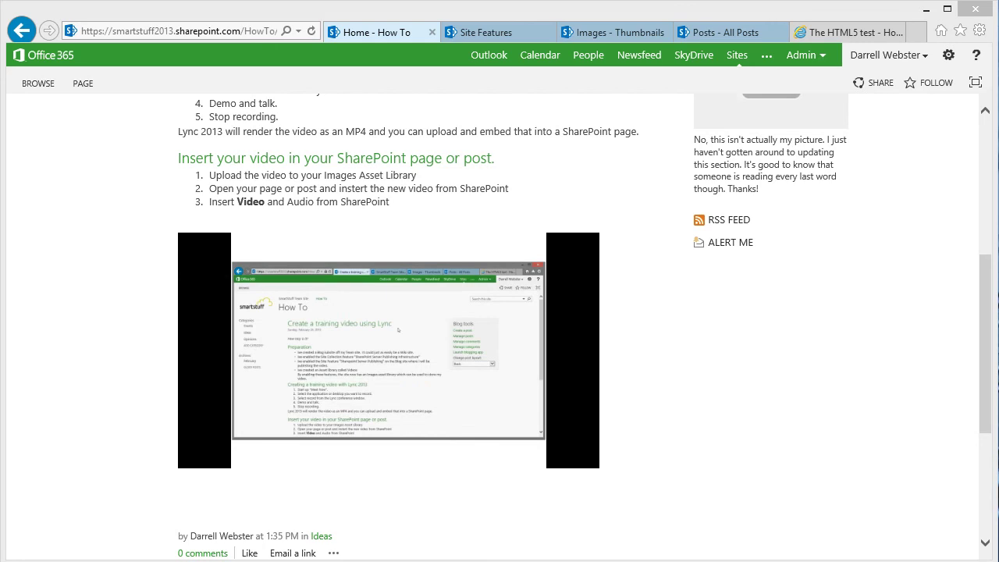
# View the playing video's embed code options, close them without changes, and stop the playback
pyautogui.moveTo(586, 456)
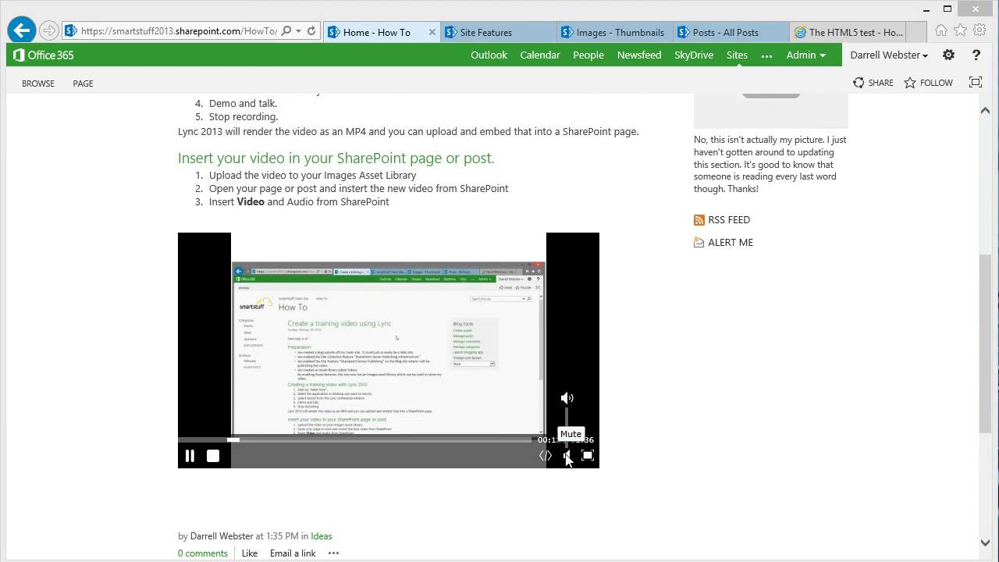
pyautogui.click(545, 457)
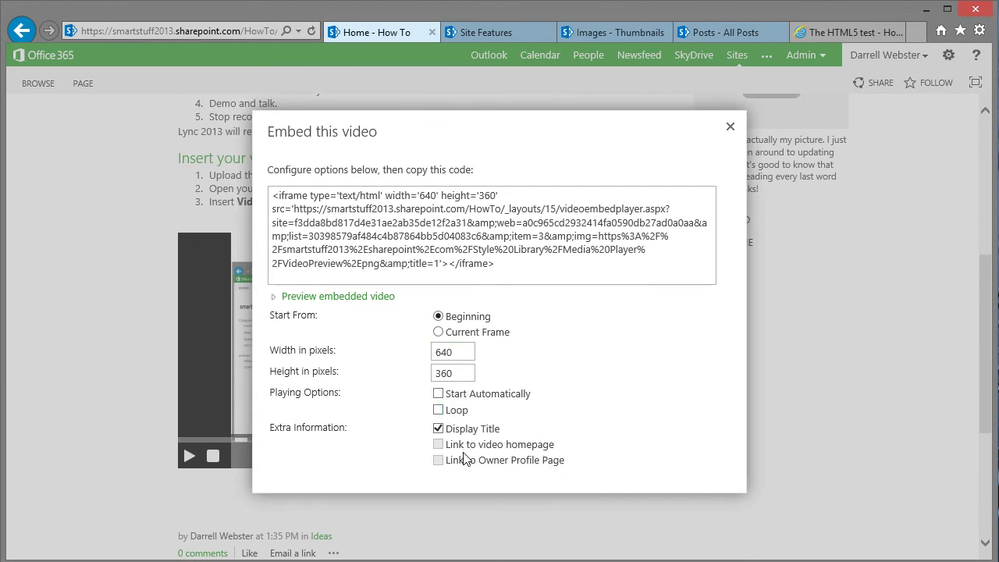
pyautogui.click(731, 129)
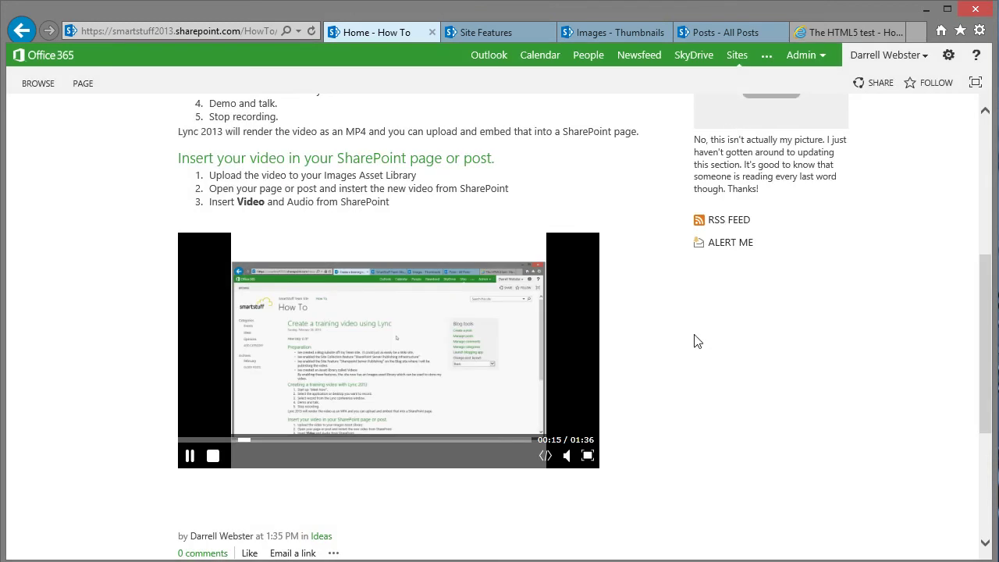
pyautogui.click(212, 457)
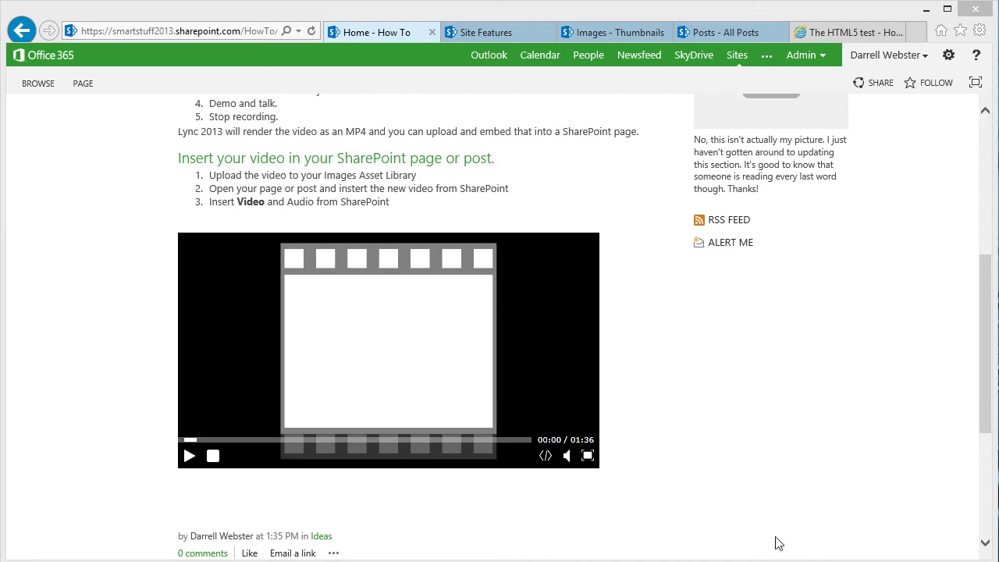
pyautogui.scroll(-1, 778, 543)
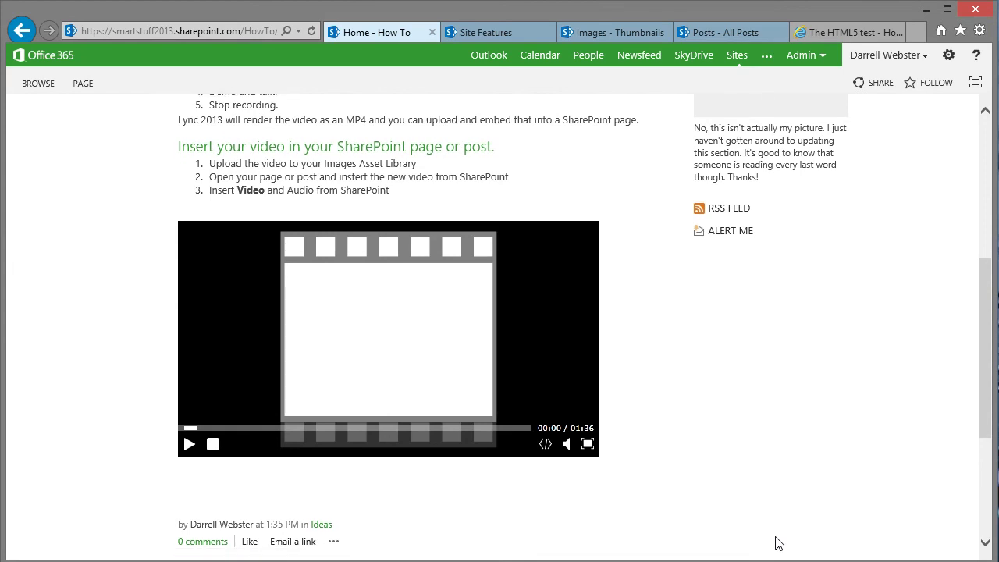
pyautogui.scroll(-1, 778, 543)
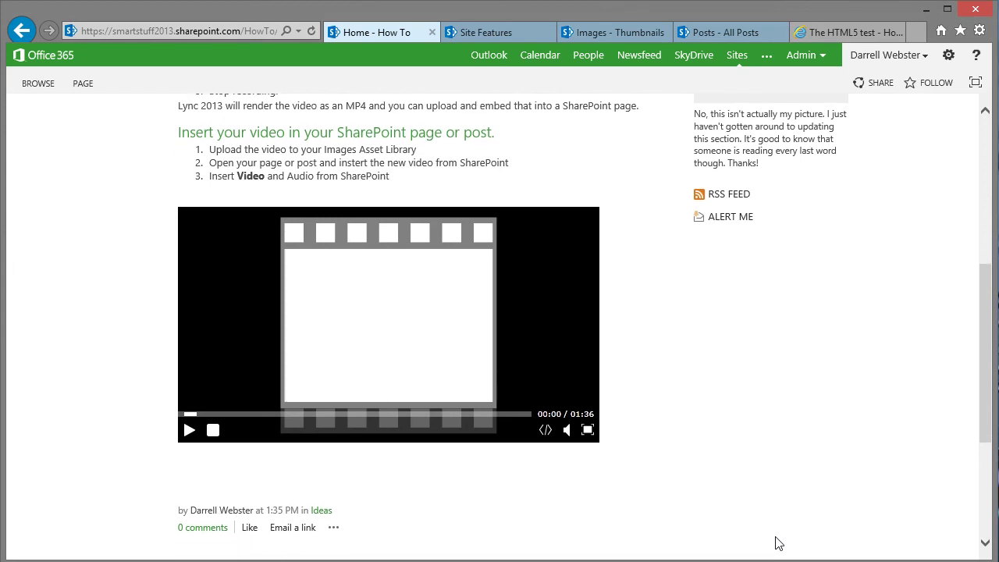